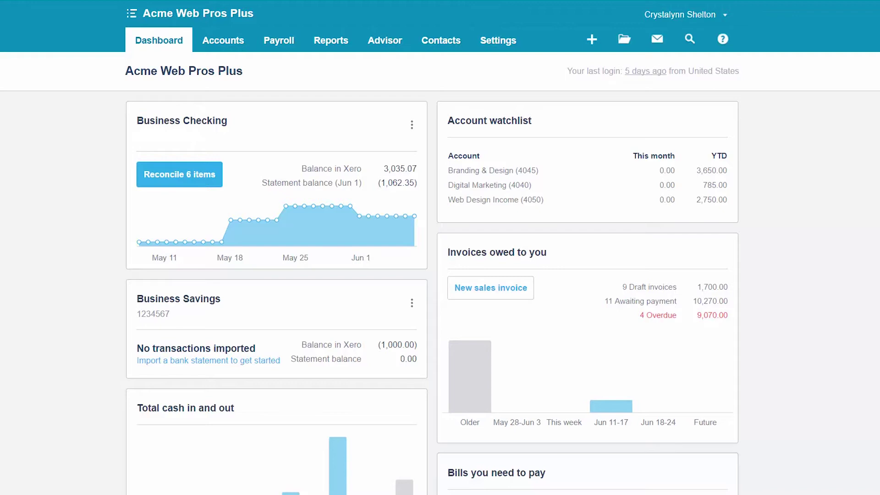
Step: From Accounts > Sales, create a new blank sales invoice, numbered INV-10013
left_click(232, 49)
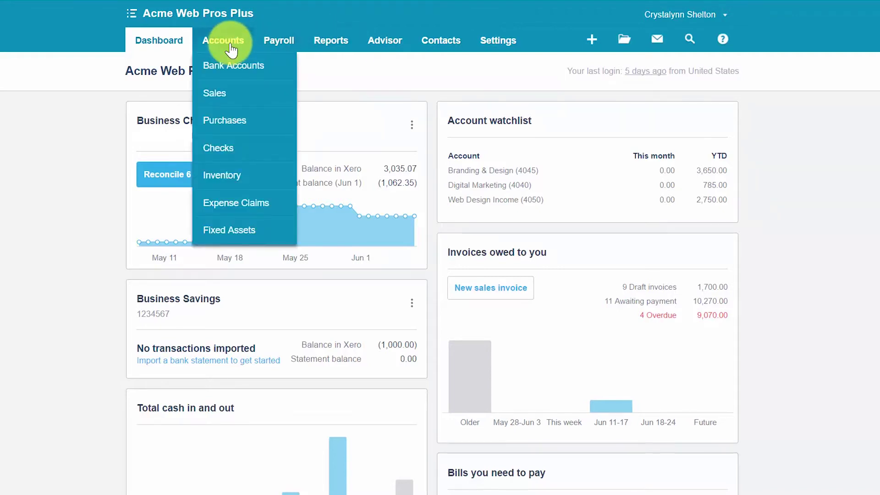
left_click(222, 94)
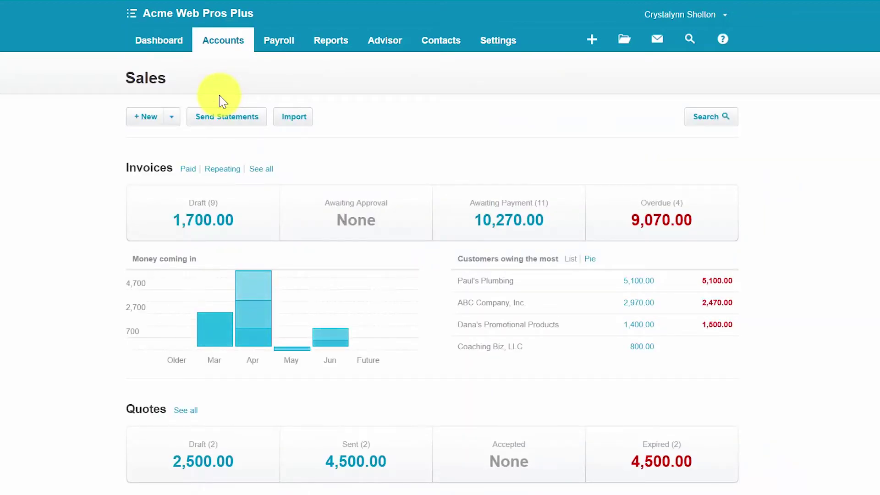
left_click(171, 117)
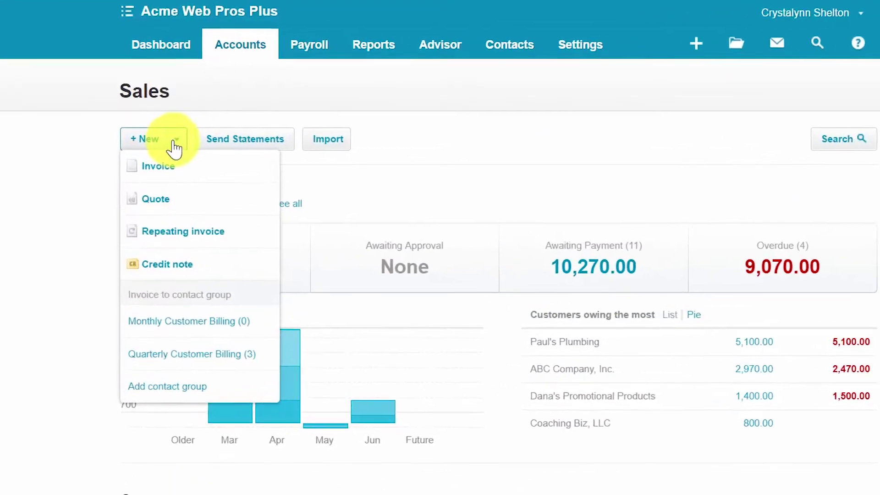
left_click(177, 161)
left_click(176, 164)
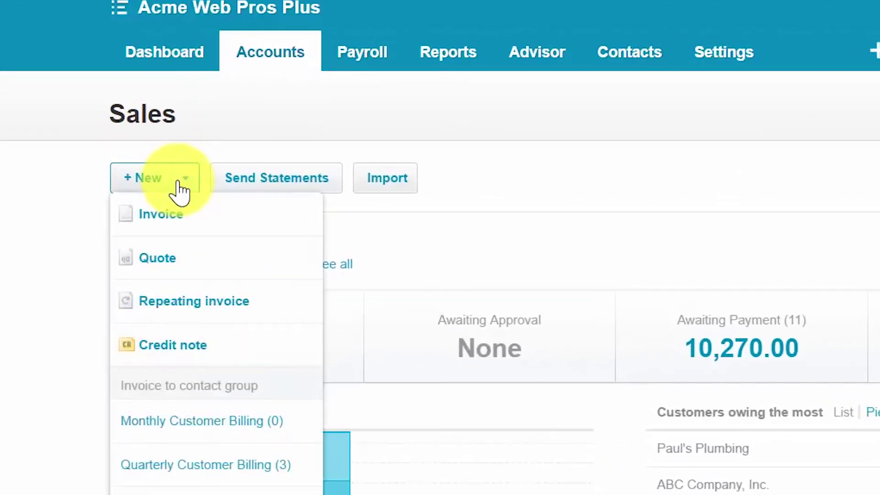
left_click(168, 220)
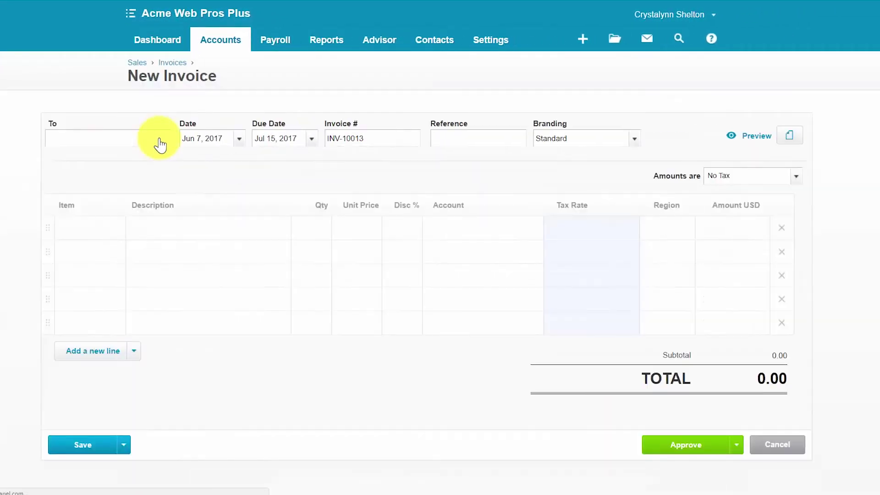
Step: Set the customer to ABC Industrial, keeping date Jun 7, 2017 and due date Jul 15, 2017
left_click(151, 142)
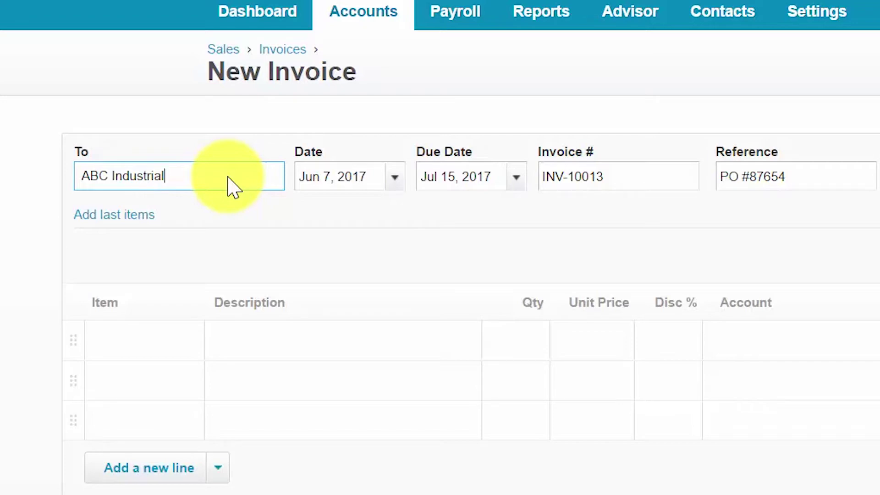
left_click(387, 179)
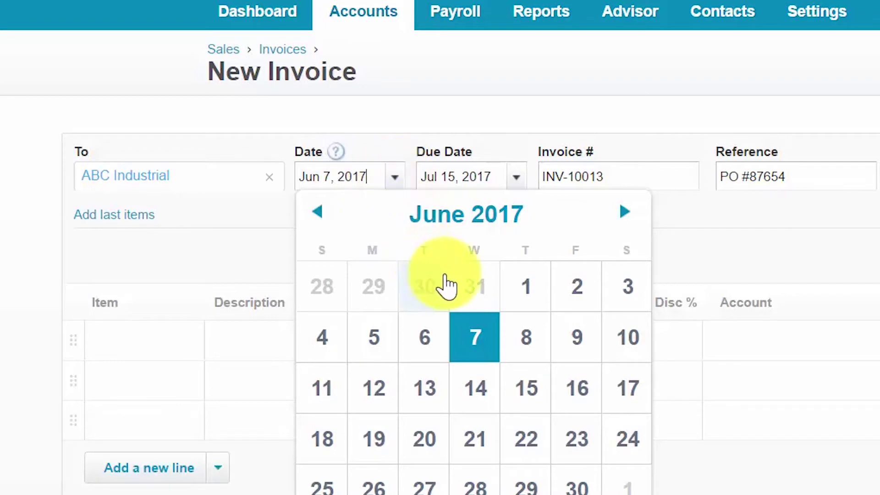
key("Escape")
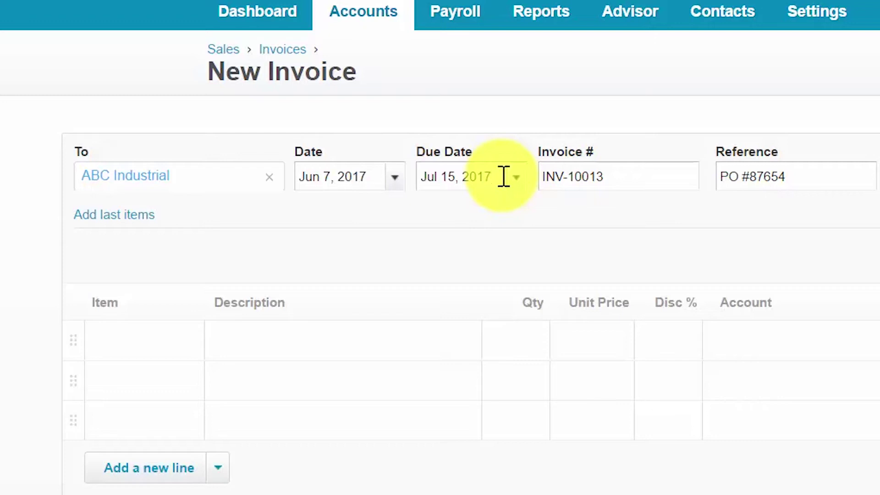
left_click(504, 177)
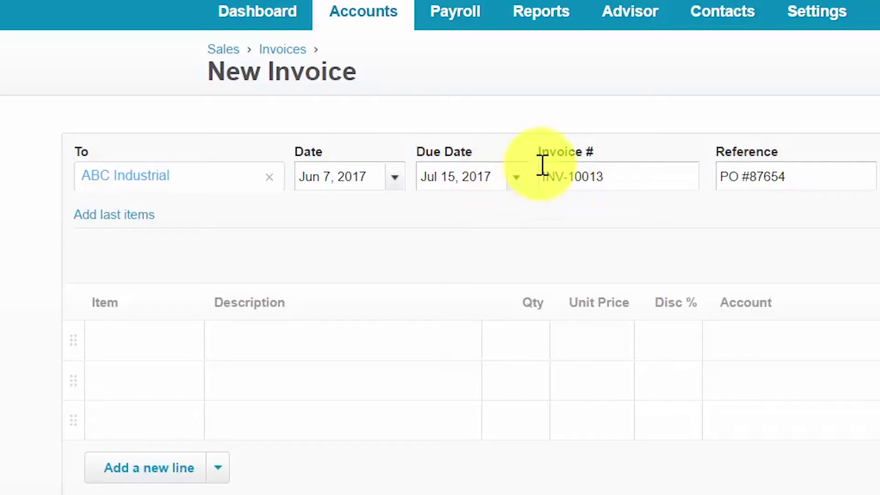
left_click(520, 182)
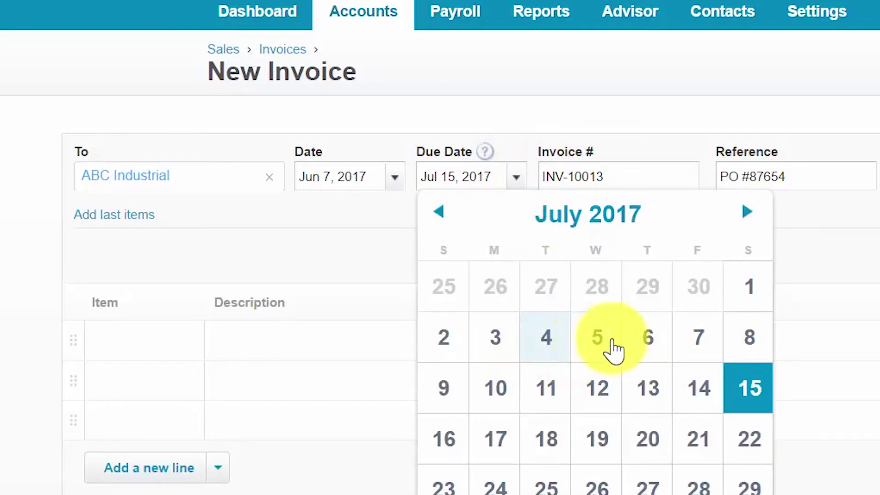
left_click(635, 174)
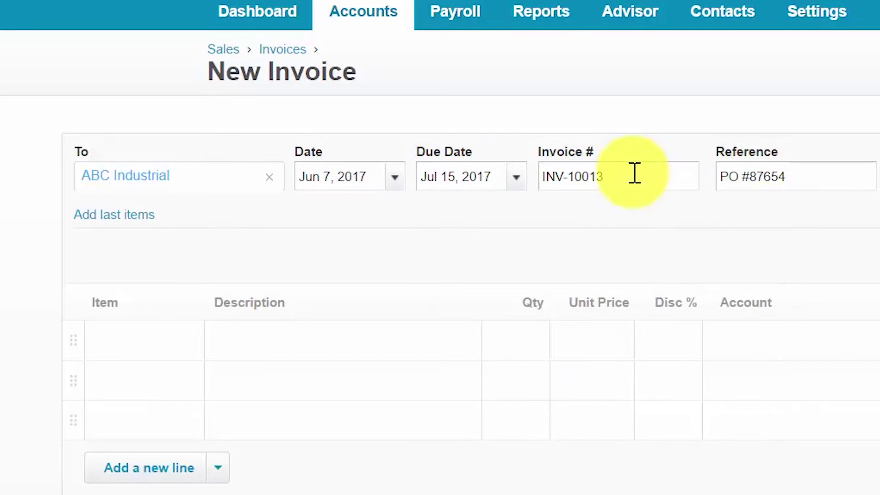
Step: Confirm invoice number INV-10013 and select the PO #87654 reference
left_click(634, 178)
left_click(842, 178)
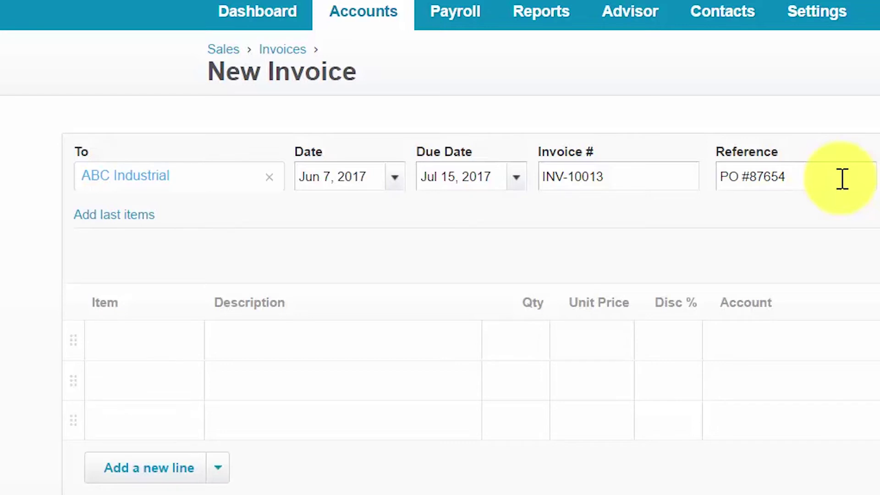
left_click_drag(832, 174, 711, 175)
Step: Deselect the reference, then open the saved-items dropdown in the first line's Item cell
left_click(820, 178)
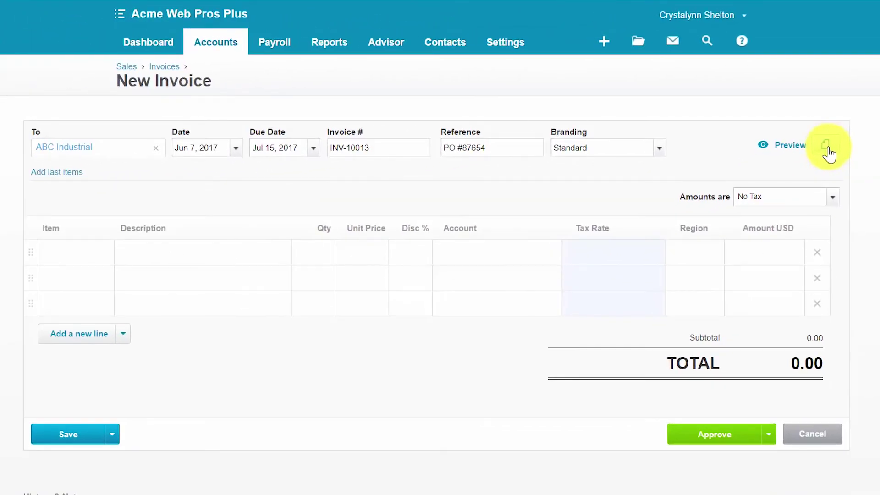
left_click(65, 253)
left_click(101, 253)
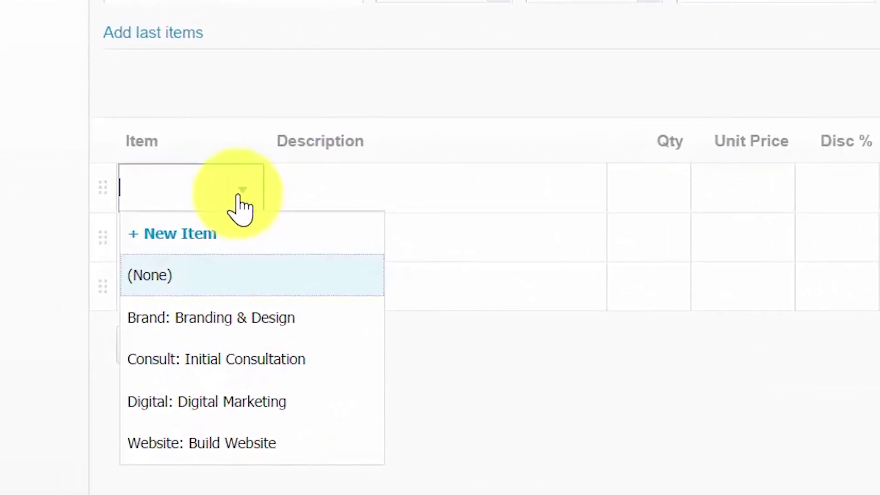
Step: Add the Initial Consultation item as line one, with quantity 1.00 at a 300.00 unit price
left_click(265, 364)
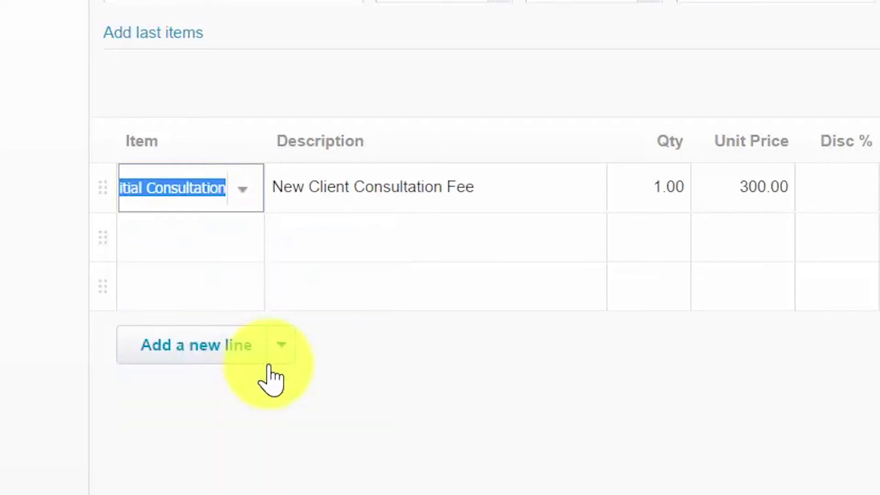
left_click(515, 205)
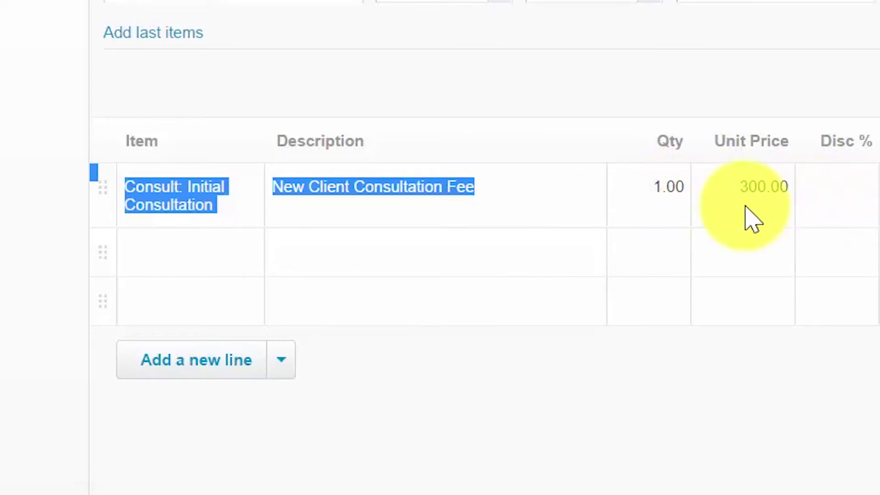
left_click(537, 192)
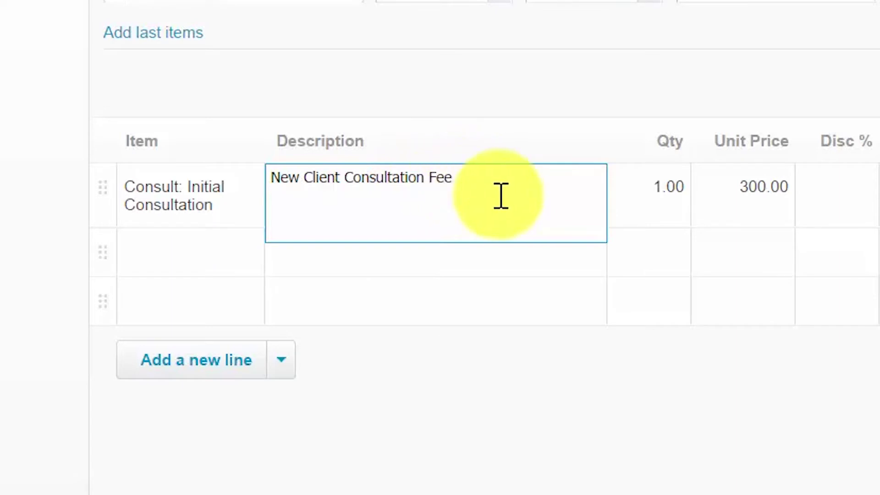
left_click(664, 219)
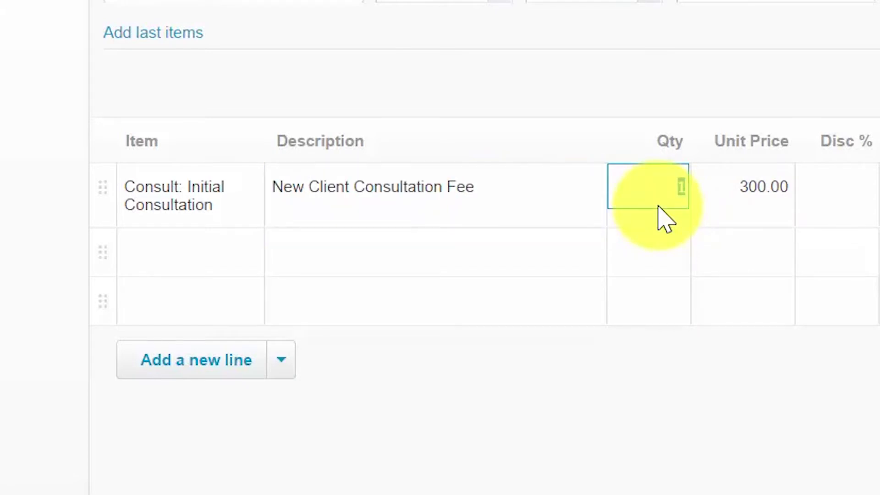
key("Tab")
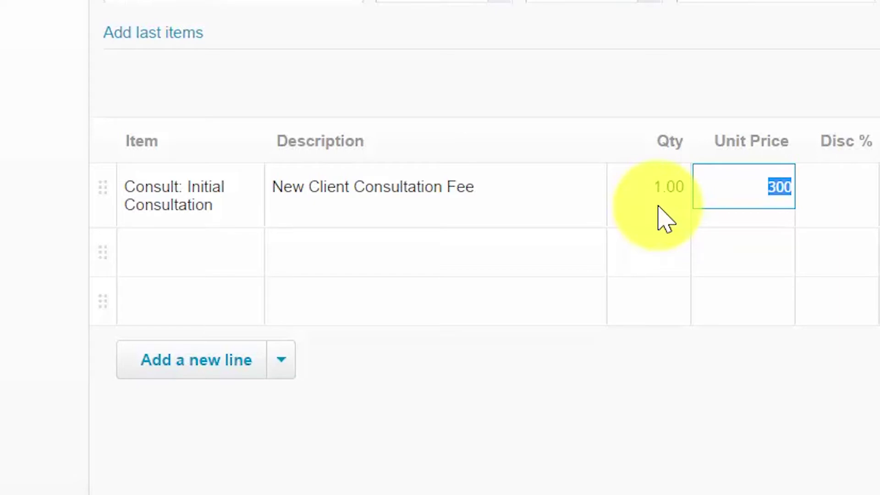
key("Tab")
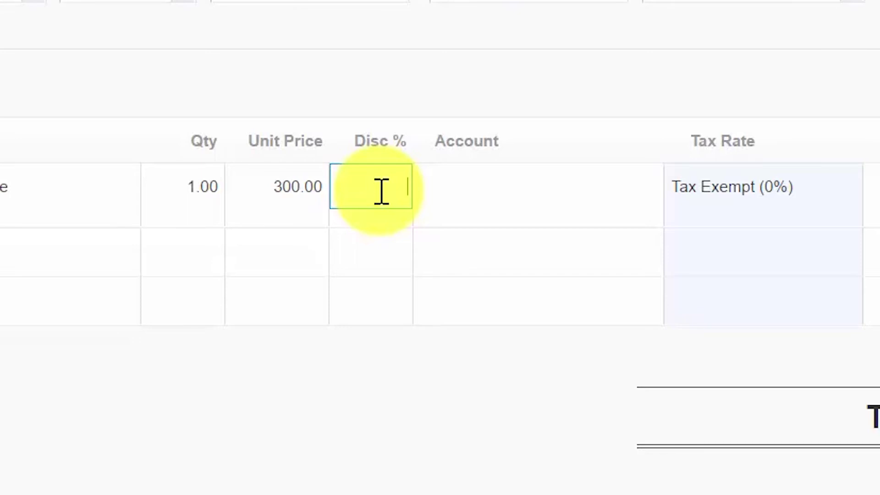
Step: Code the consultation line to account 4042 - Consulting Fees
left_click(507, 213)
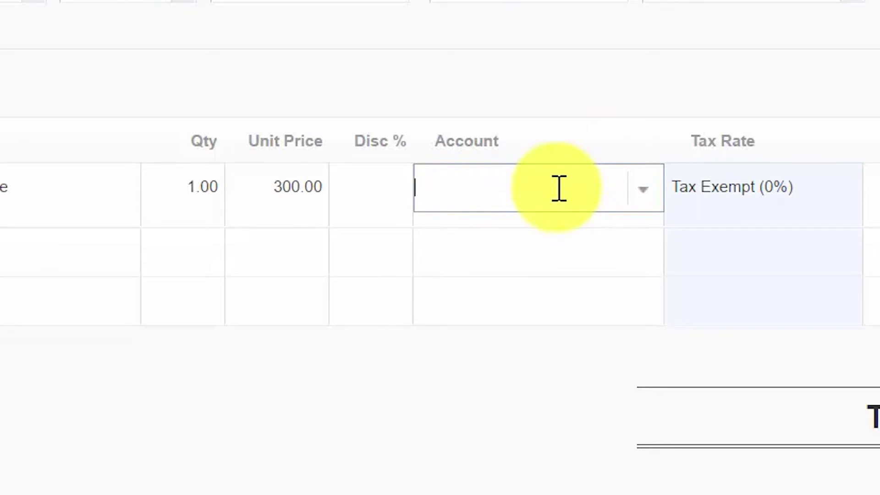
left_click(642, 196)
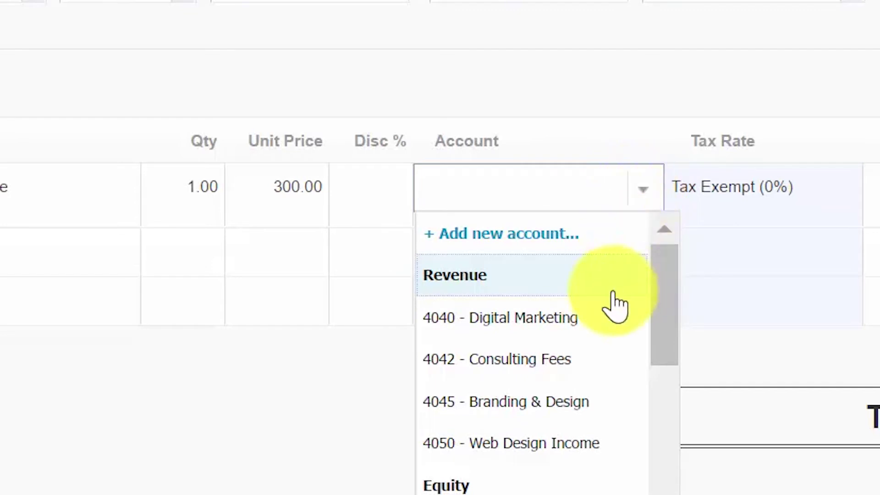
left_click(589, 376)
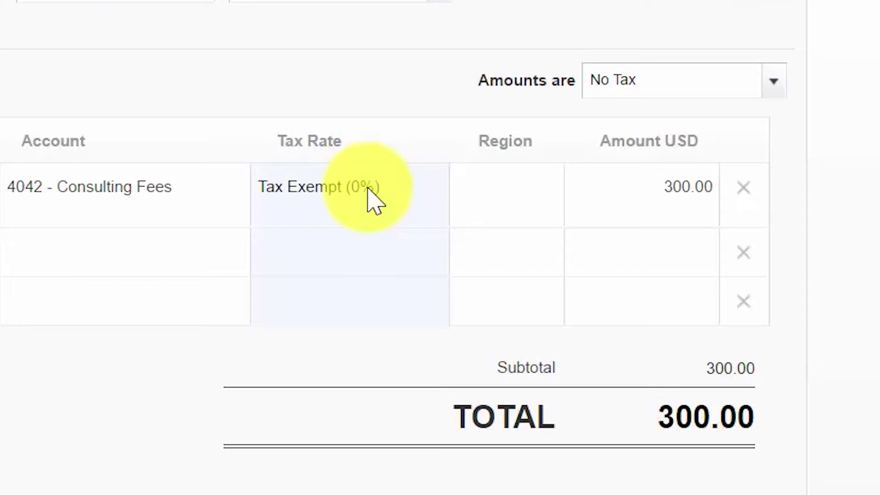
Step: Set the consultation line's Region to West
left_click(491, 192)
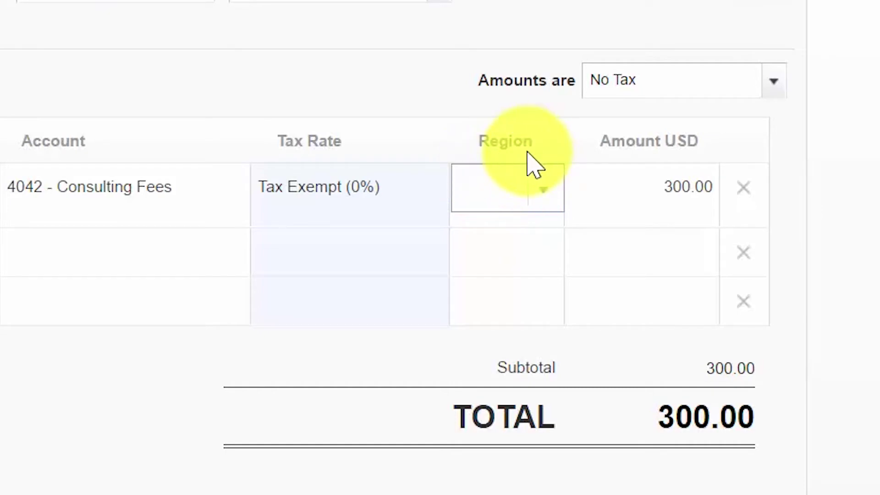
left_click(544, 188)
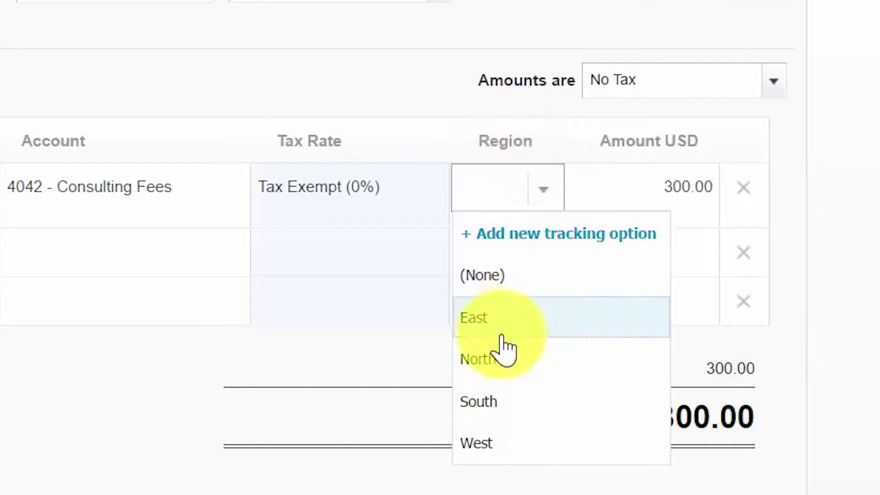
left_click(488, 454)
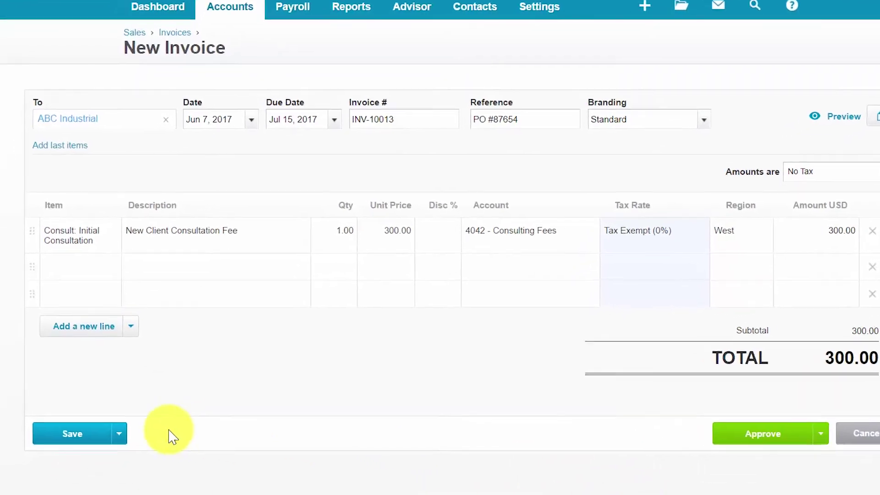
Step: Review the Save options without saving, then open the Approve dropdown's choices
left_click(118, 434)
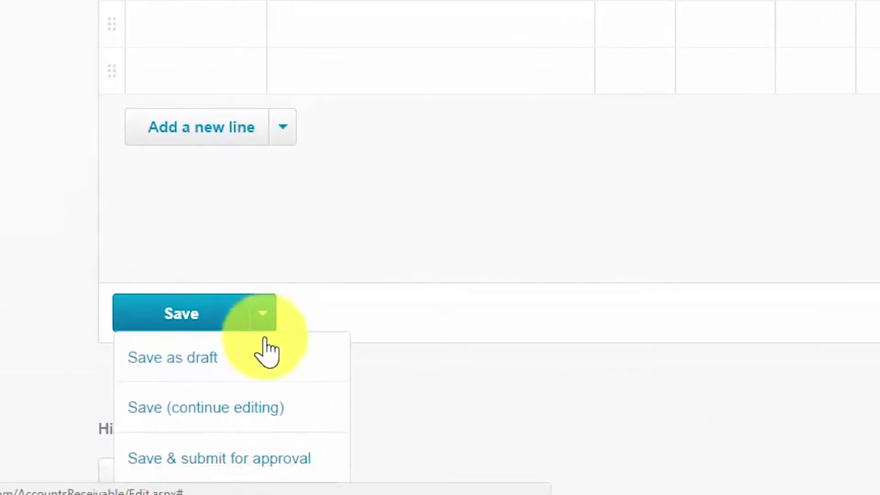
scroll(267, 353, "down", 1)
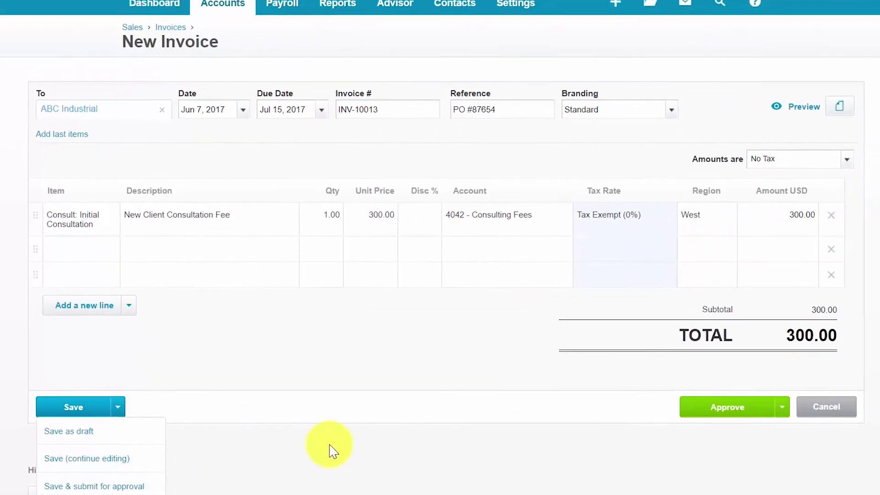
left_click(333, 452)
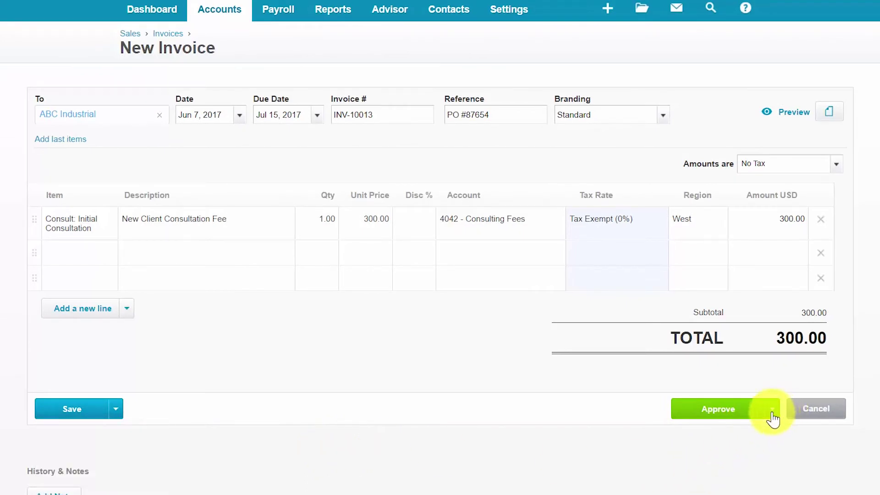
left_click(773, 410)
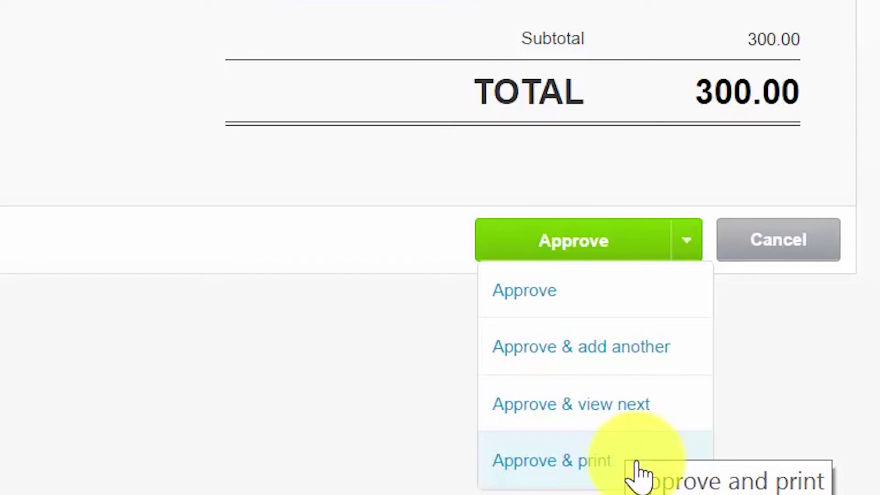
Step: Approve invoice INV-10013 and open its email form
left_click(582, 258)
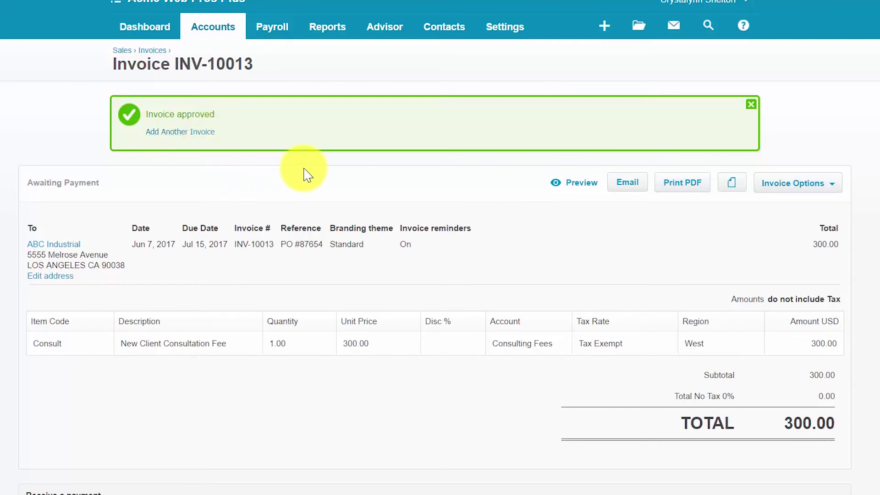
left_click(627, 192)
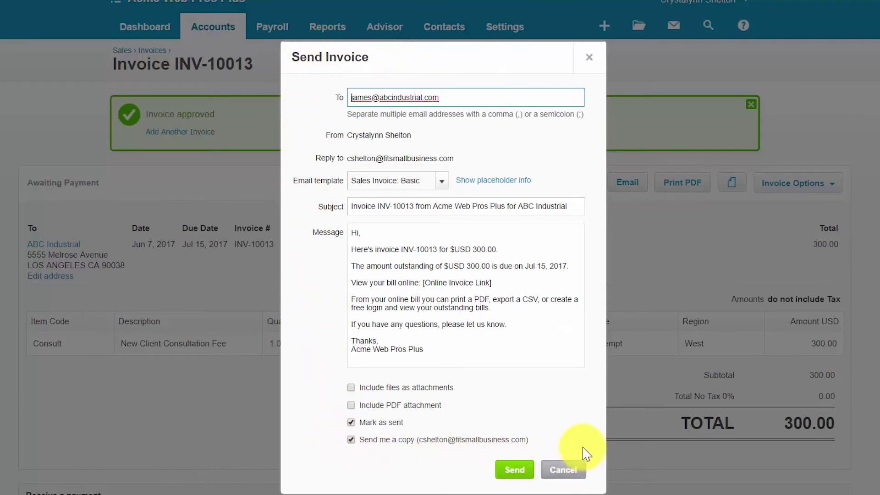
Step: Add your own e-mail address after a semicolon in To, then review the subject and message
left_click(470, 98)
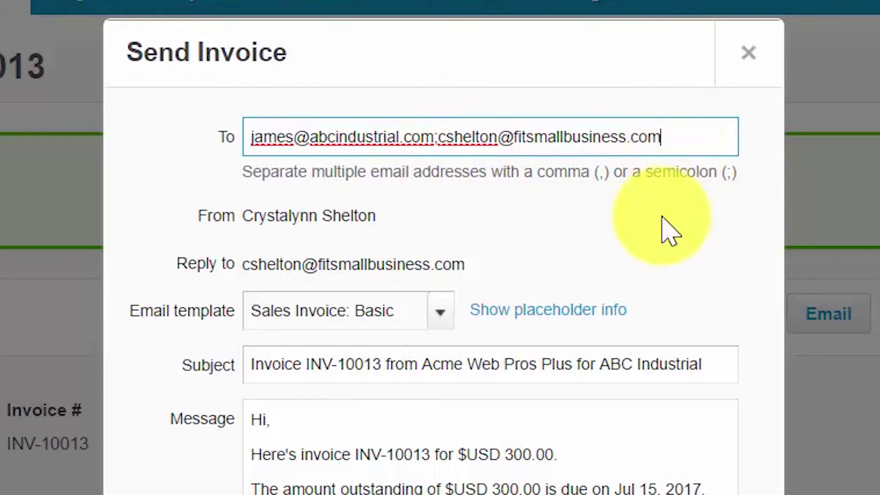
left_click_drag(726, 130, 206, 141)
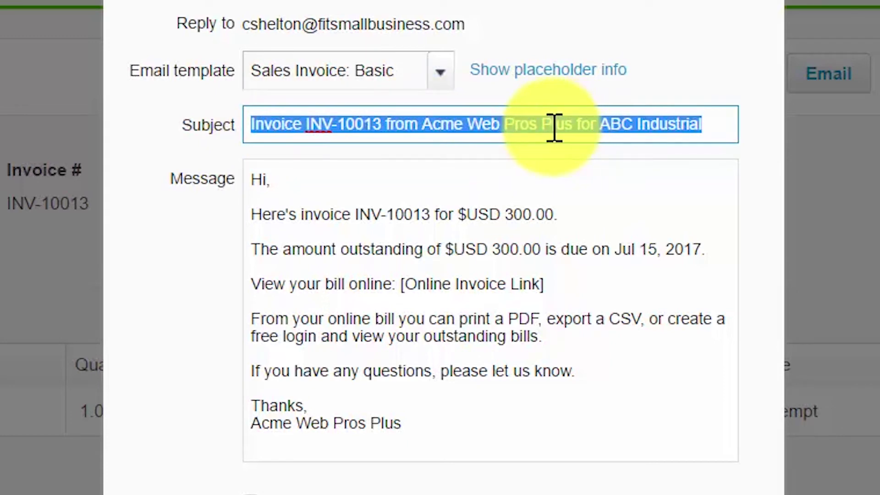
left_click(607, 215)
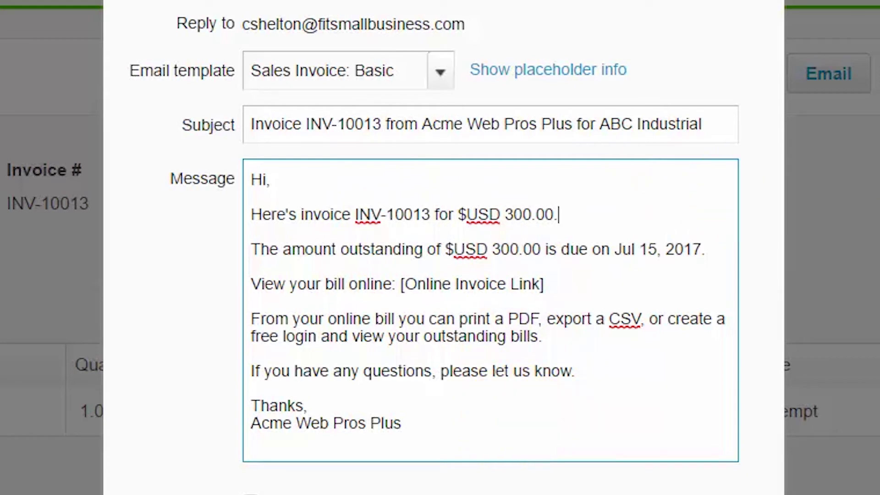
left_click(574, 284)
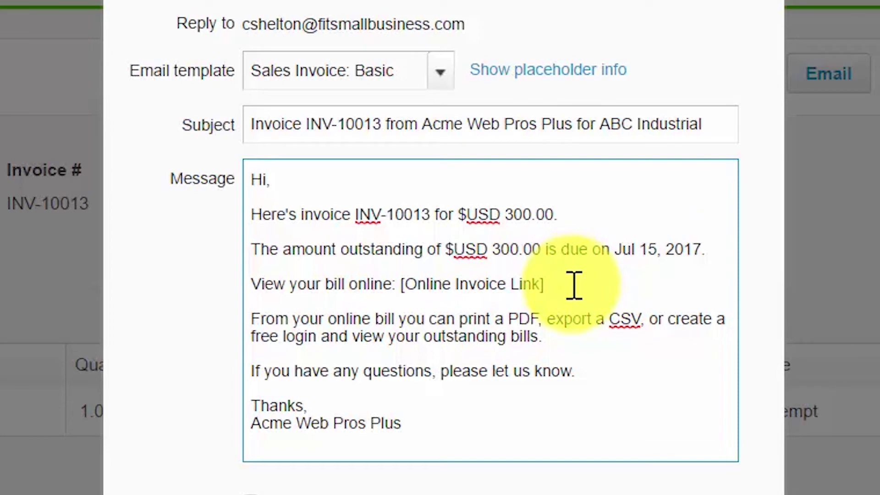
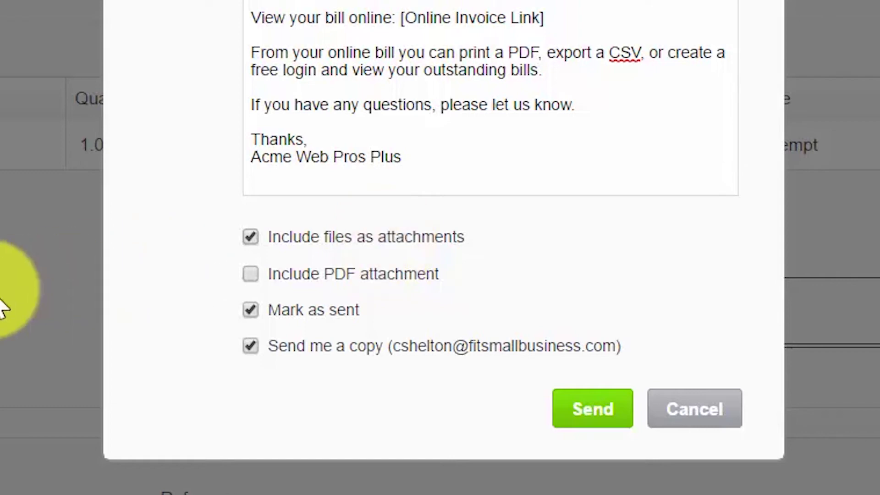
Step: Send invoice INV-10013 with the PDF attachment included, keeping Mark as sent checked
left_click(252, 275)
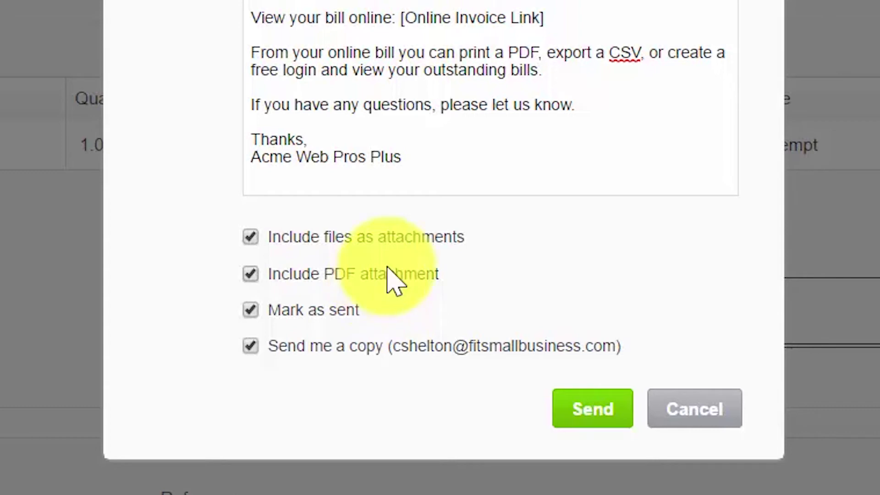
left_click(571, 21)
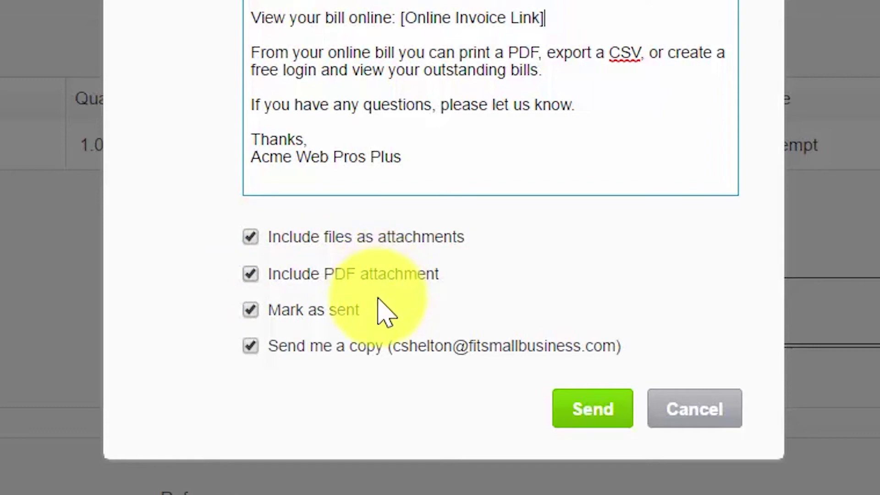
left_click(270, 313)
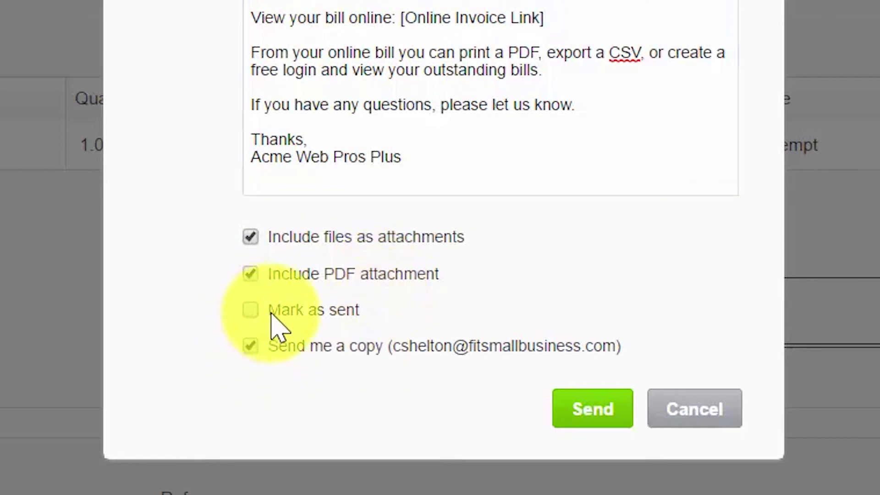
left_click(250, 312)
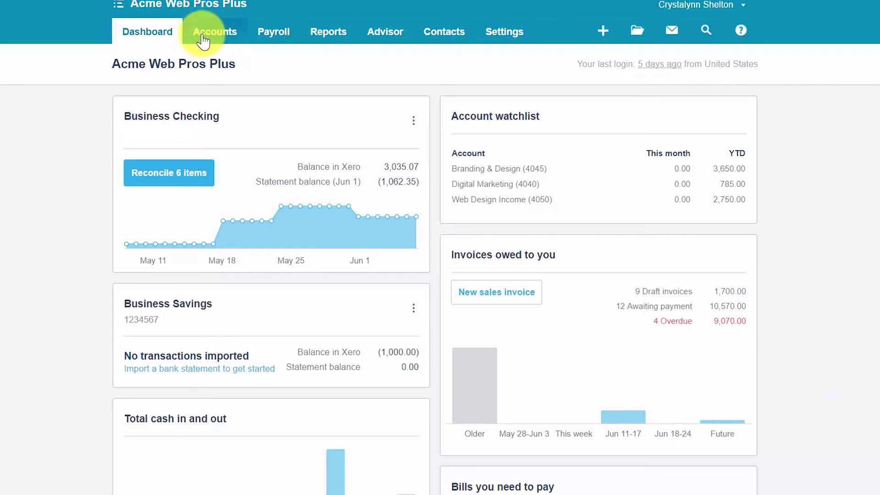
Step: Go to Accounts > Sales to view the draft, awaiting-payment and overdue invoice totals
left_click(219, 36)
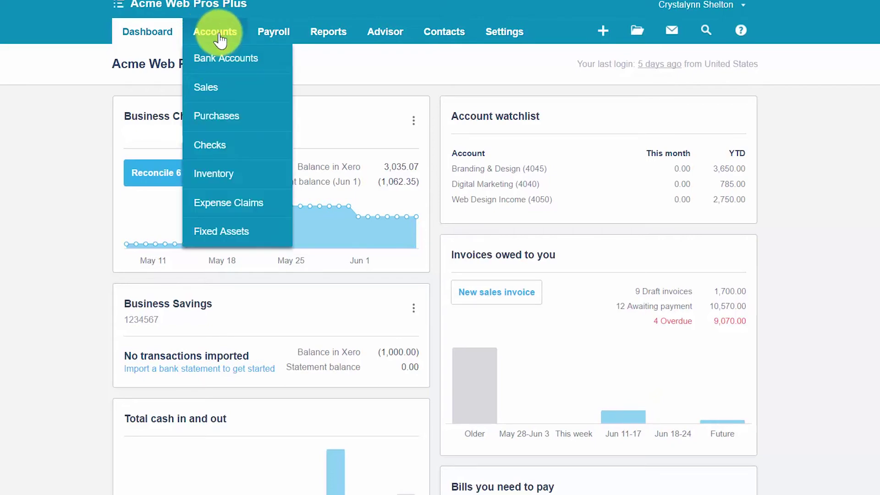
left_click(213, 88)
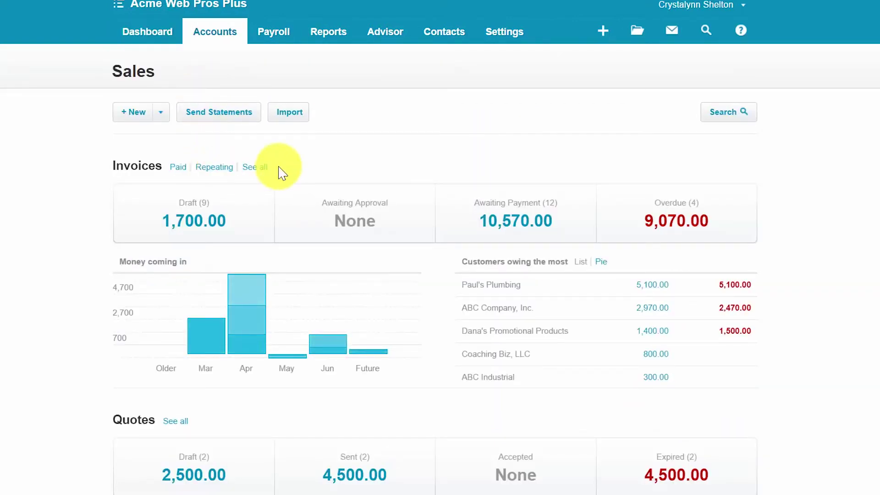
scroll(281, 173, "down", 2)
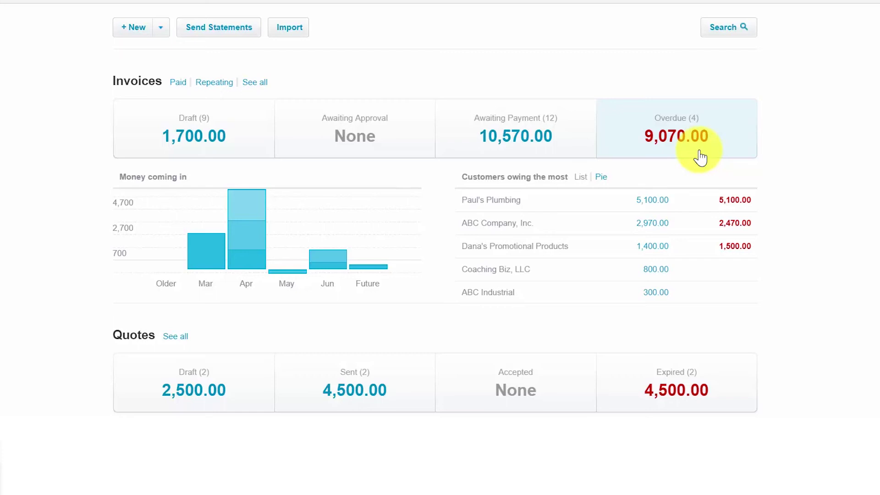
Step: Check the Money coming in bars and show the Overdue (4) invoices
scroll(619, 165, "down", 2)
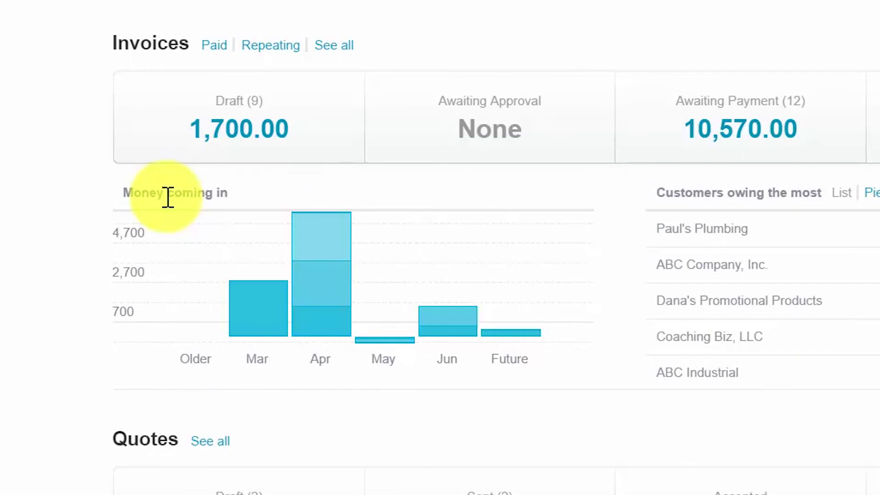
mouse_move(251, 310)
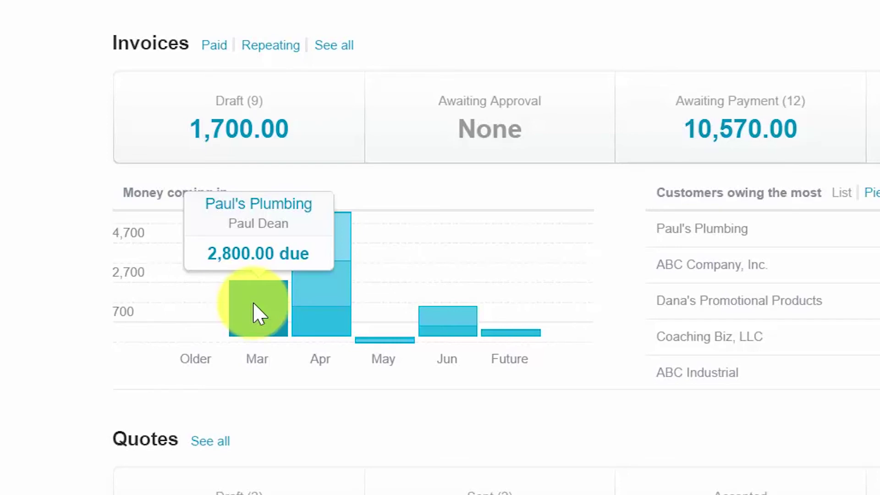
mouse_move(324, 311)
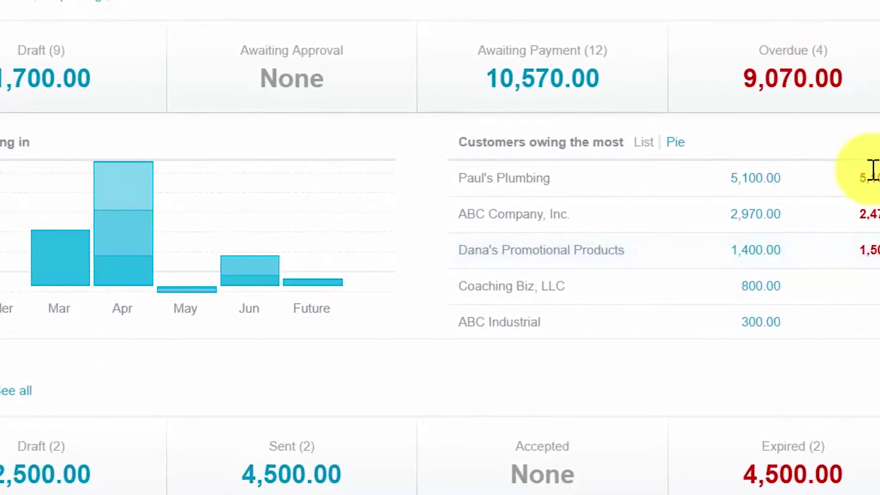
left_click(792, 74)
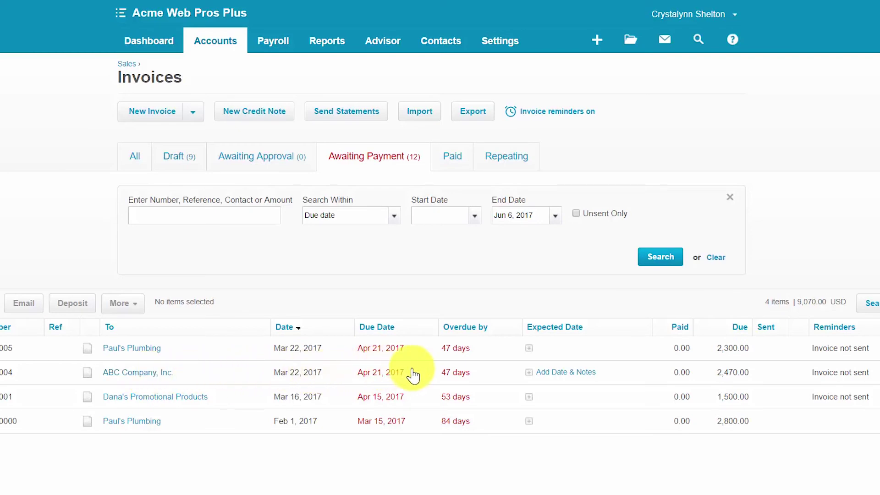
Step: Open ABC Company, Inc.'s overdue invoice INV-0004 and show its Invoice Options menu
left_click(165, 380)
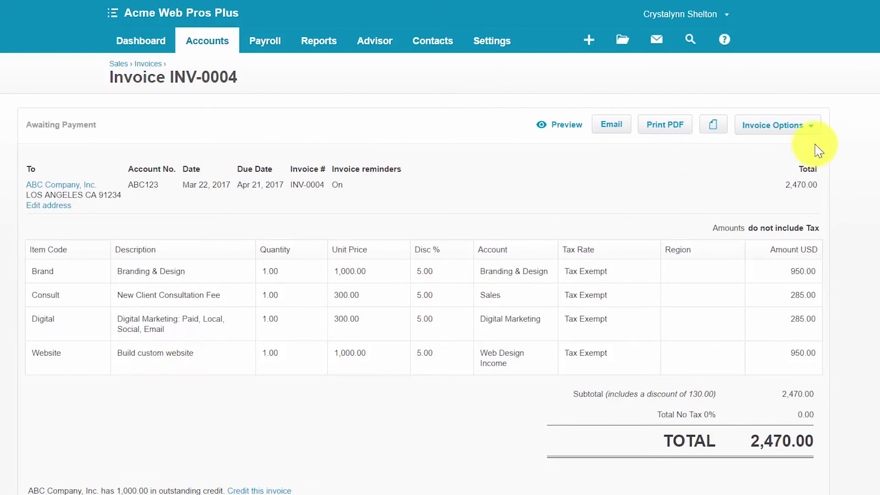
left_click(810, 131)
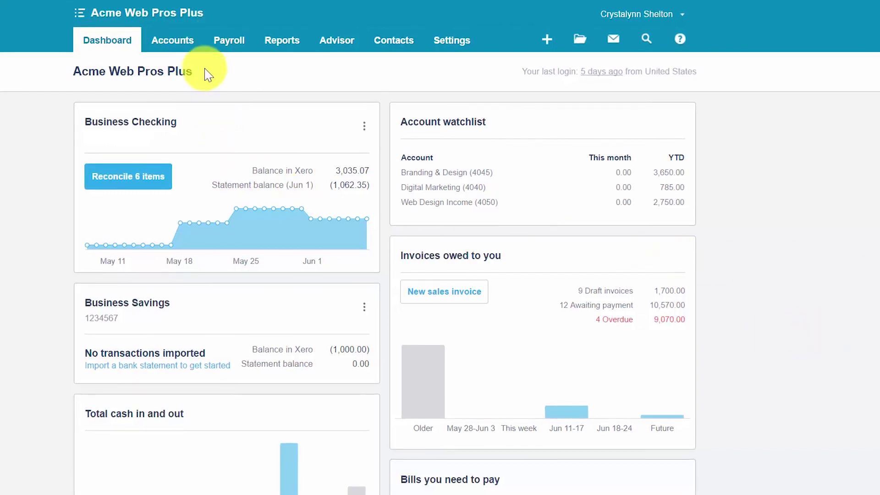
Step: From Sales, start a new repeating invoice addressed to Quarterly Customer Billing (3)
left_click(176, 43)
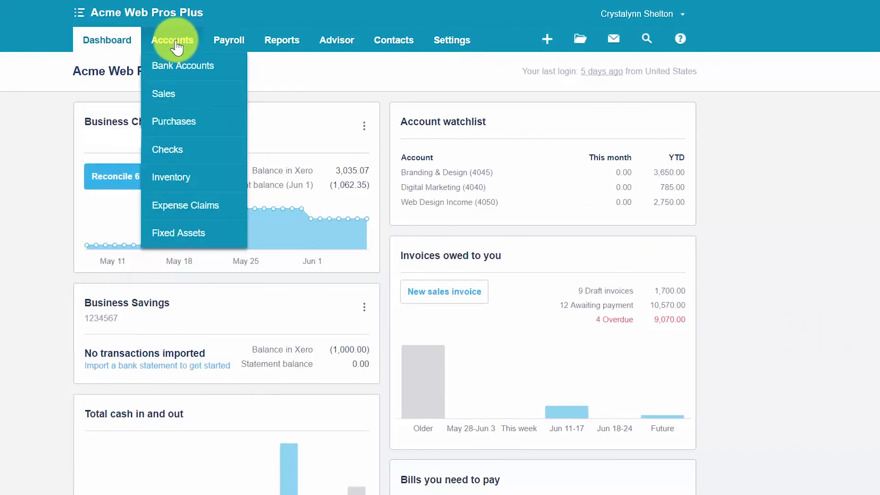
left_click(176, 98)
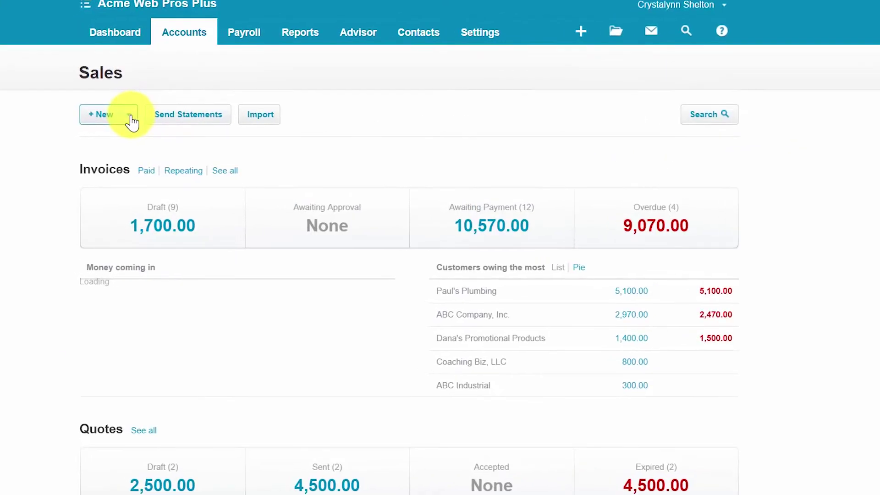
left_click(118, 116)
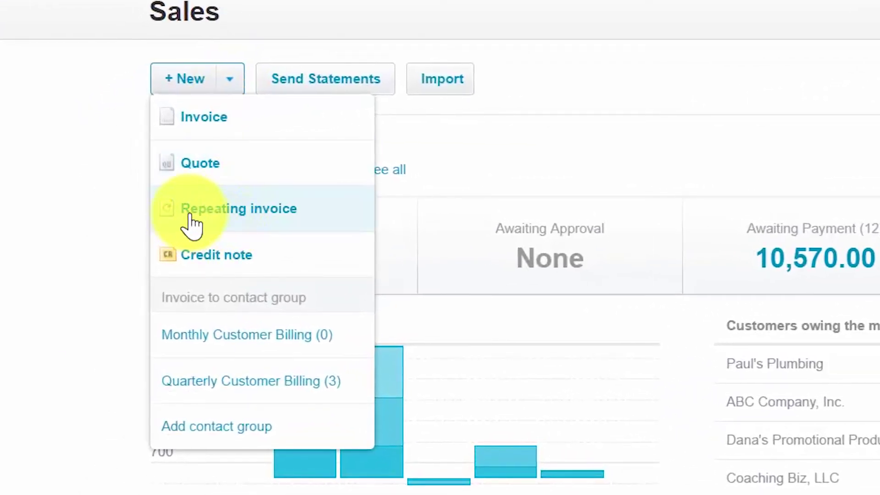
left_click(258, 223)
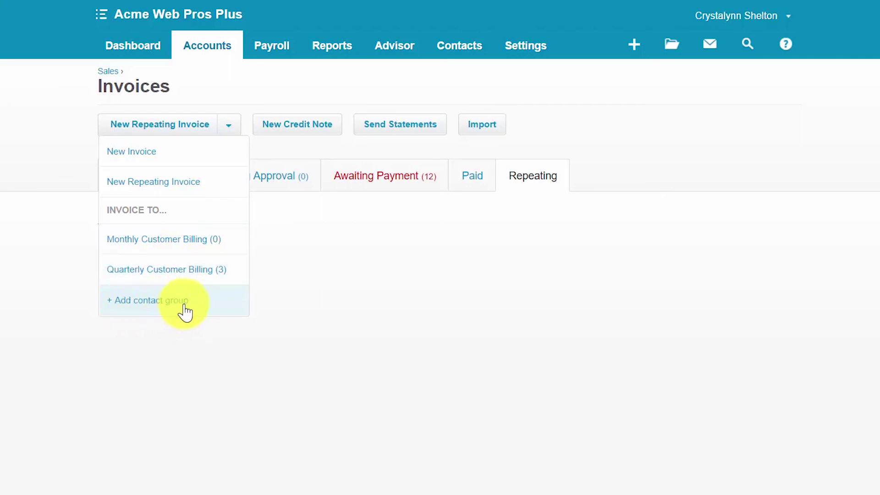
left_click(188, 270)
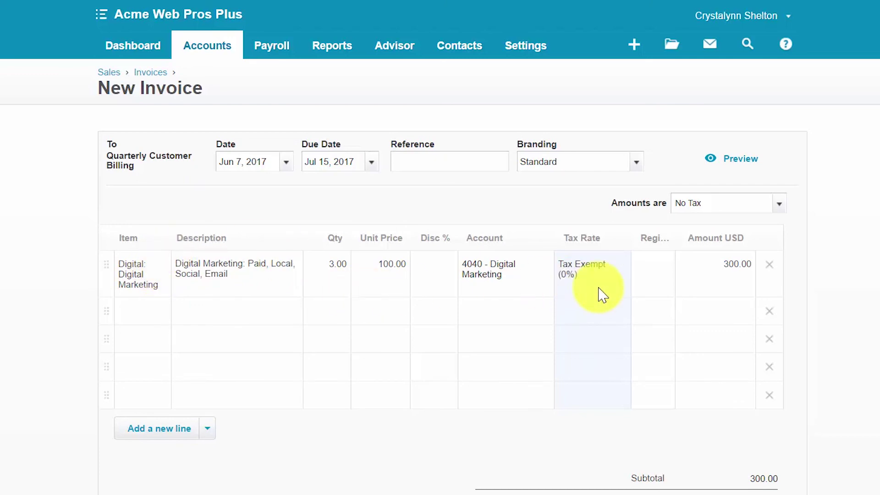
Step: Scroll below the 300.00 Digital Marketing line to reach Create draft invoices
scroll(413, 471, "down", 3)
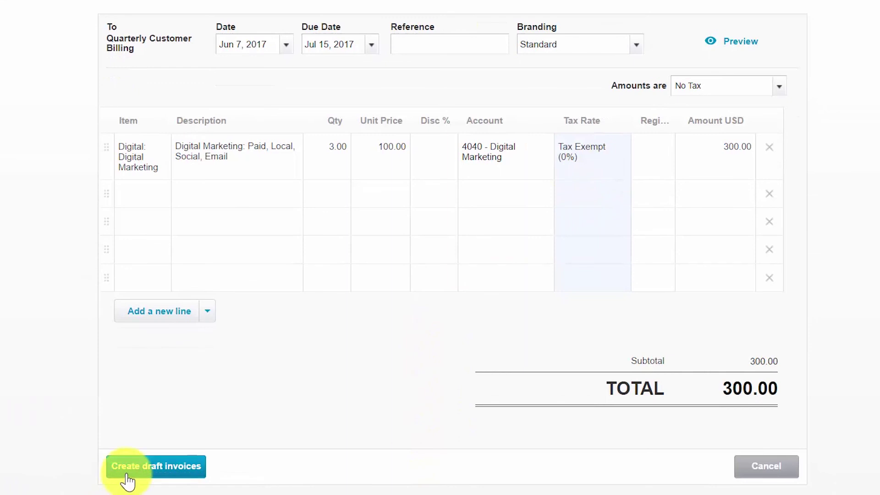
Step: Create the group's draft invoices, tick INV-10005, INV-10004 and INV-10003, then return to the dashboard
left_click(189, 475)
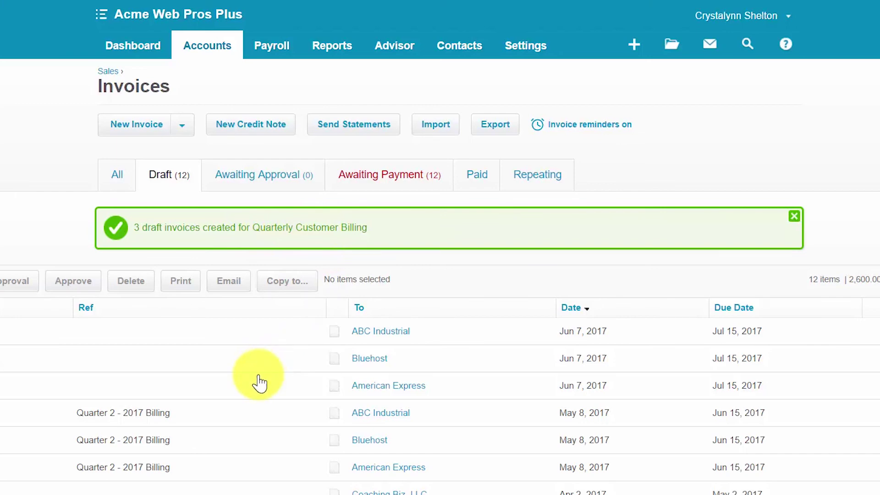
scroll(258, 384, "down", 3)
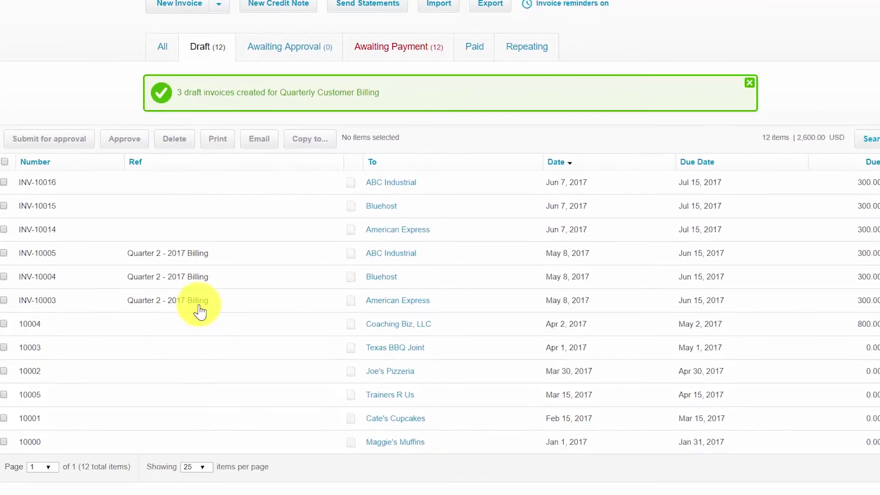
left_click(17, 245)
left_click(18, 268)
left_click(17, 292)
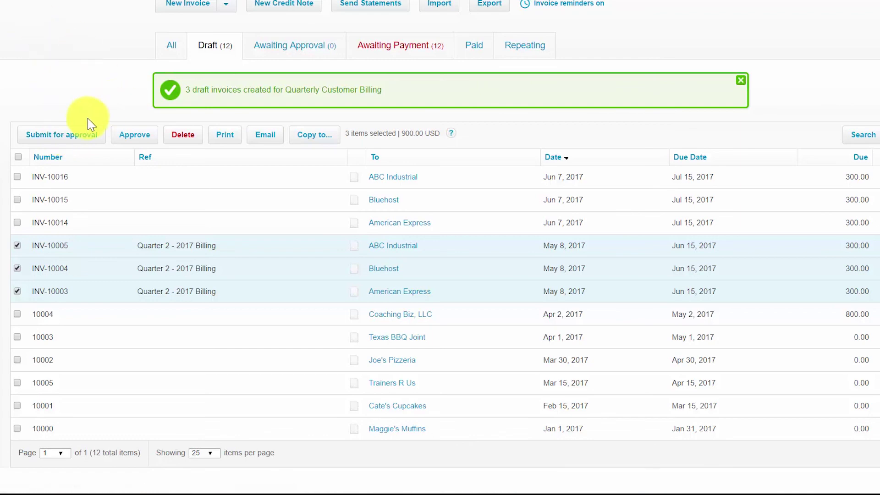
scroll(88, 167, "up", 2)
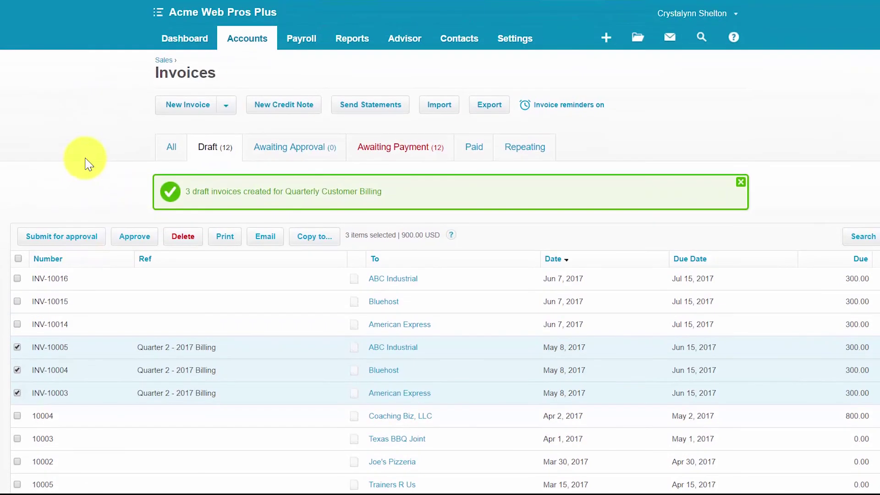
left_click(175, 43)
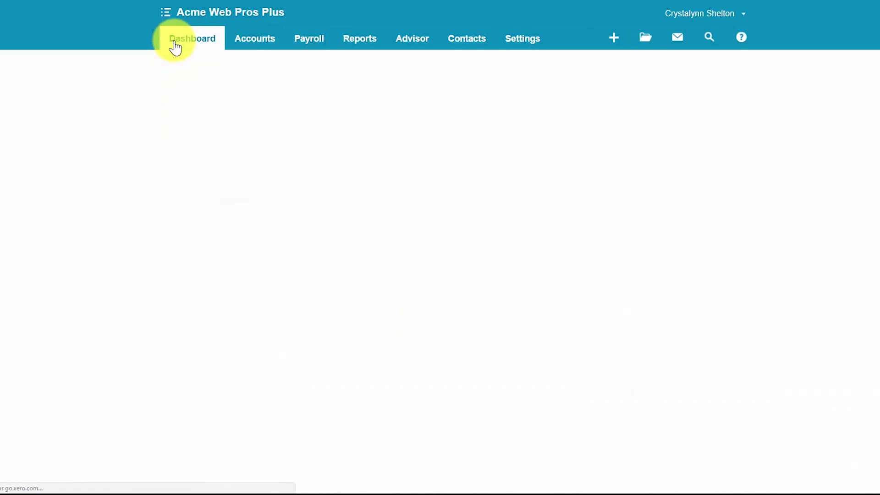